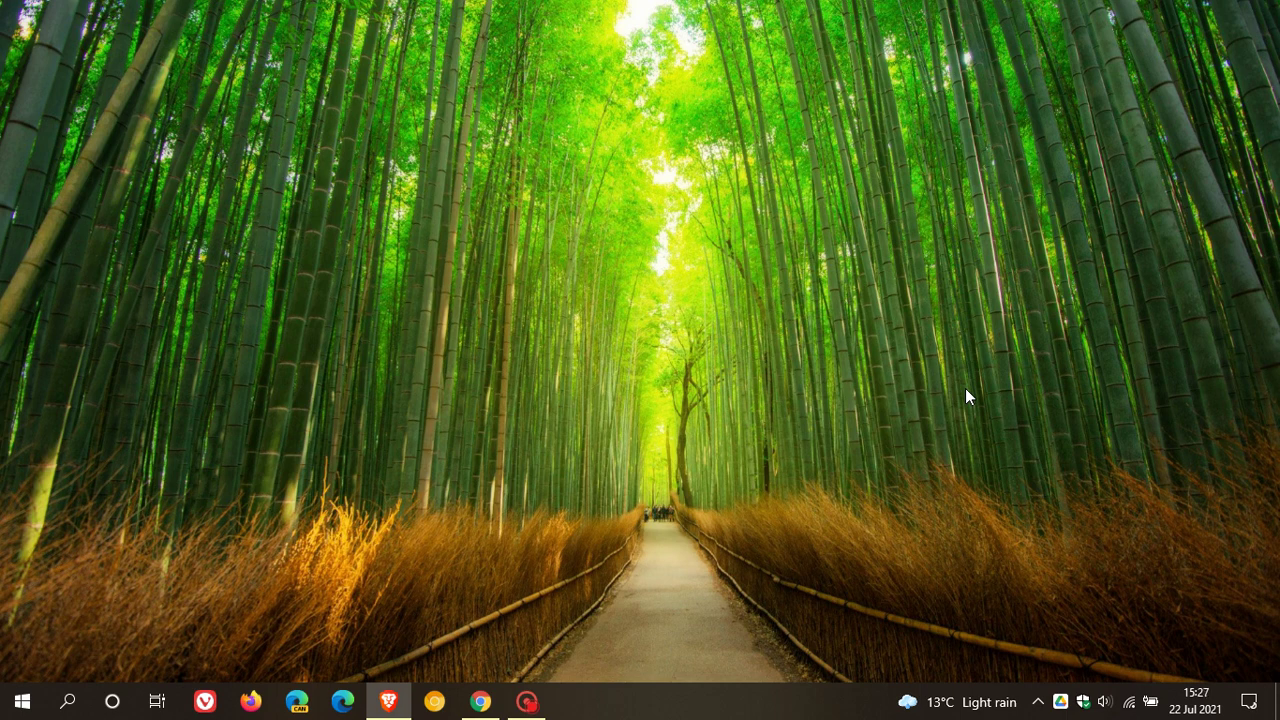
- Show the Google Drive activity panel from the tray and its gear options list
click(1060, 702)
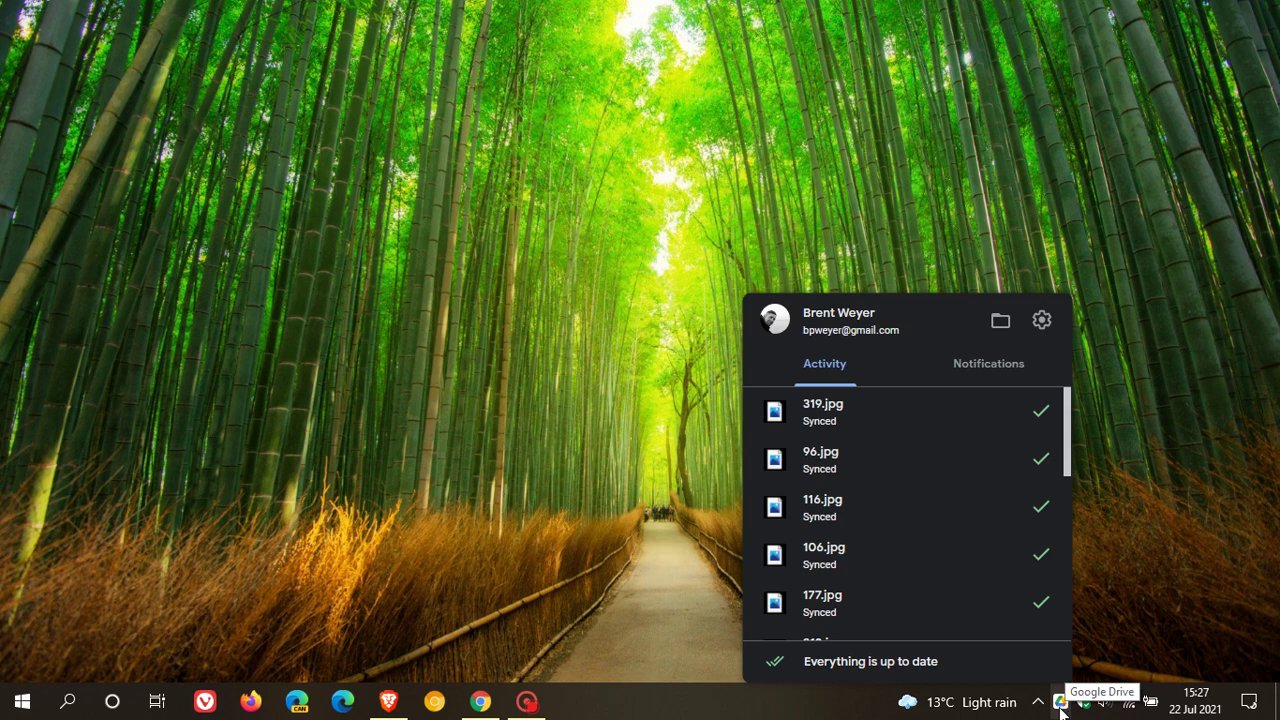
click(1061, 703)
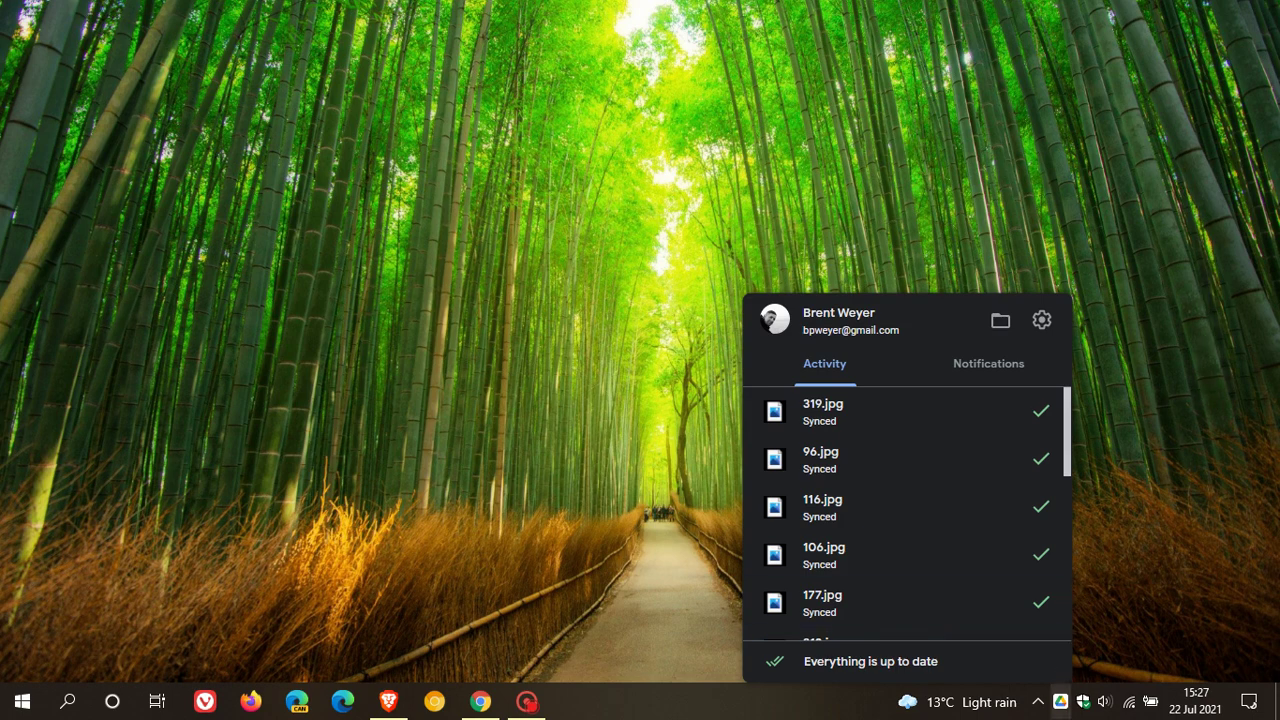
click(1041, 322)
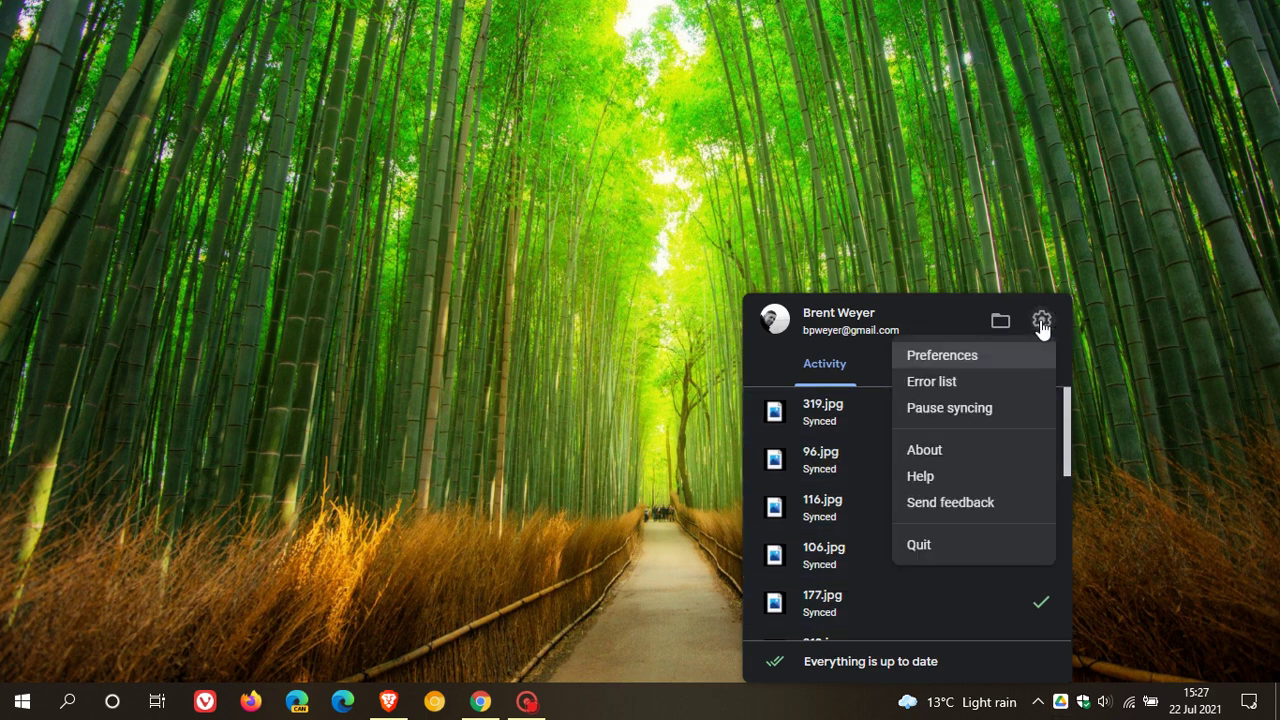
- Open Google Drive Preferences on My Laptop, where the Thumbnails folder (46.7MB) syncs to Computers
click(994, 357)
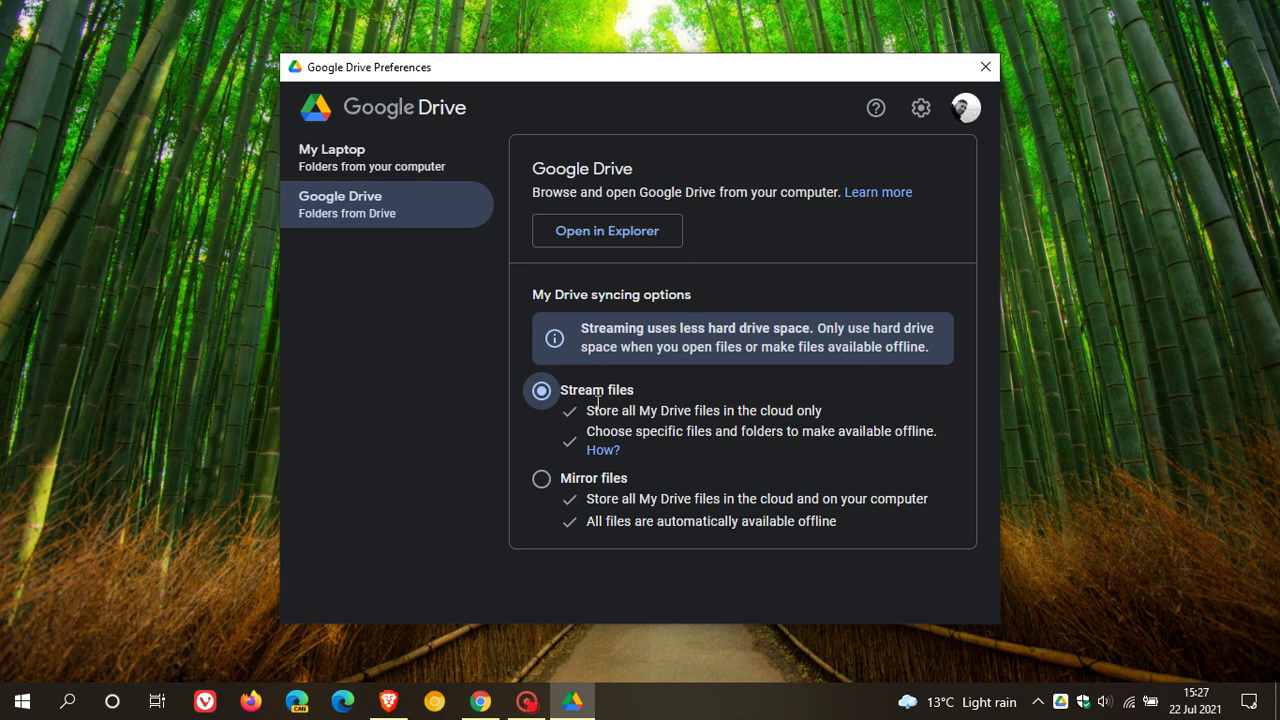
click(379, 160)
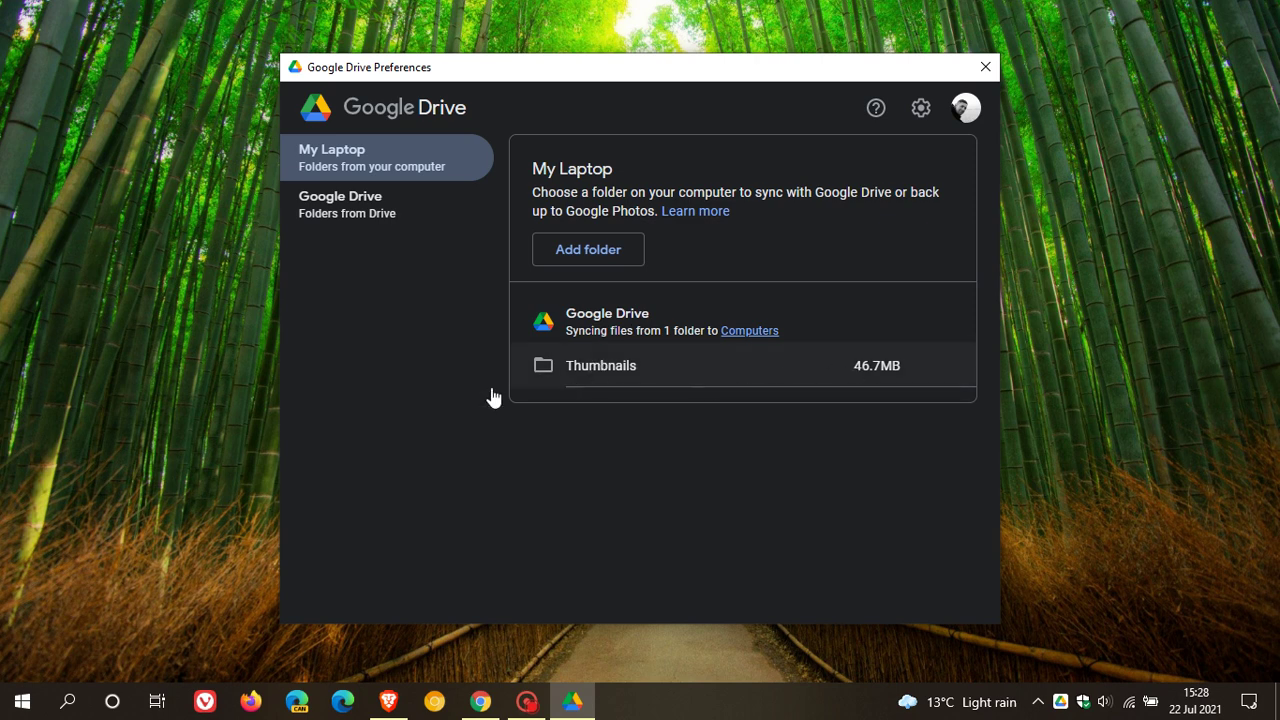
- Show the Google Drive section, confirming My Drive syncs with Stream files rather than Mirror files
click(351, 212)
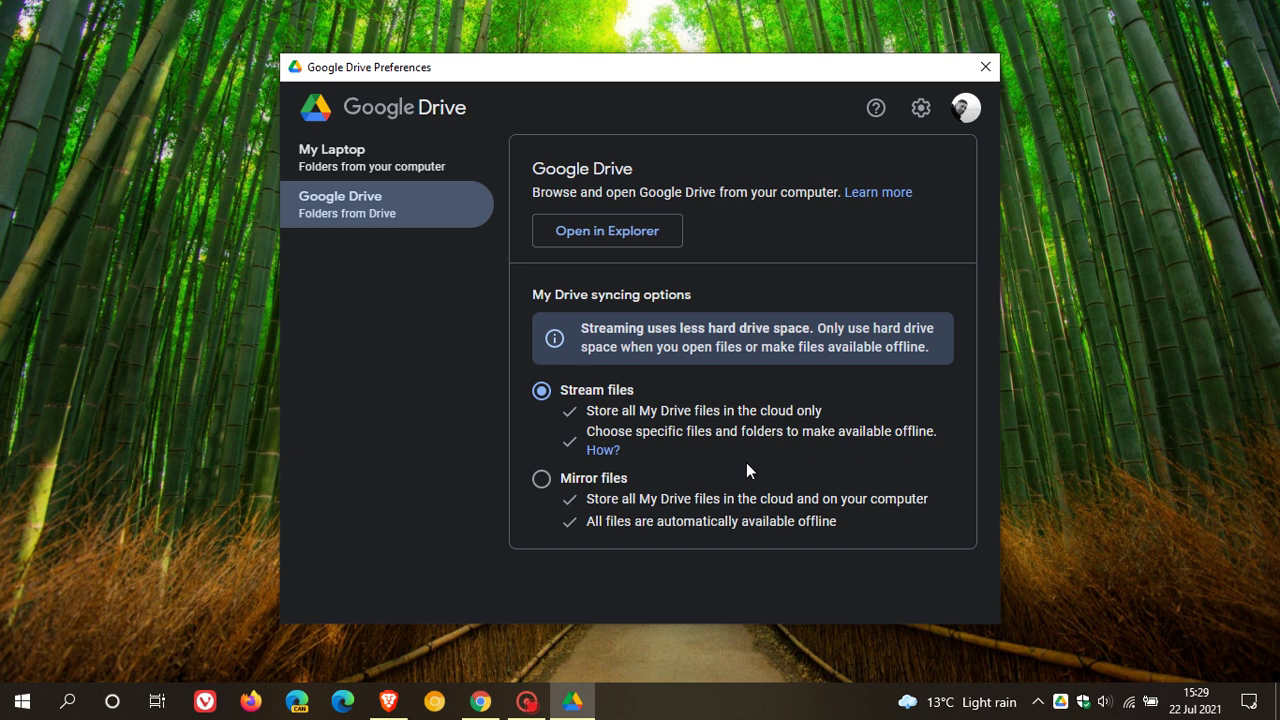
- Review the general settings down to Ignored USB Devices: startup, cache, Auto-detect proxy, no bandwidth limits
click(922, 106)
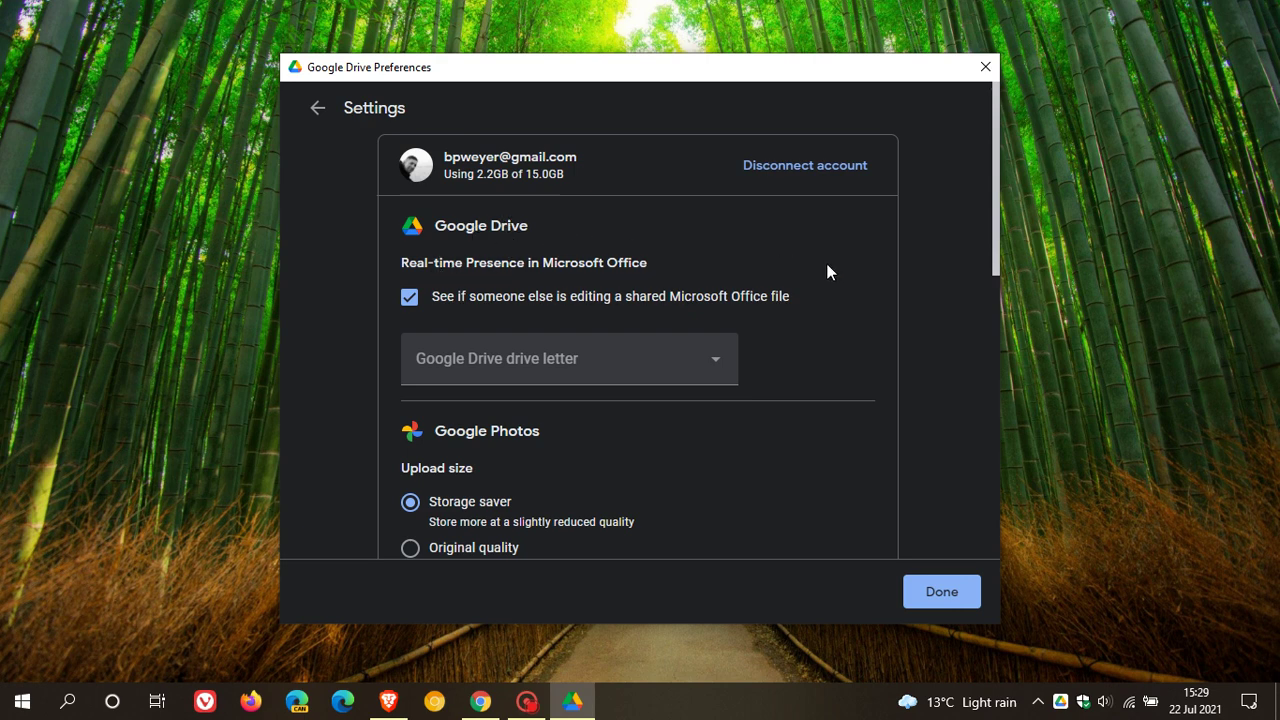
scroll(832, 266, down, 1)
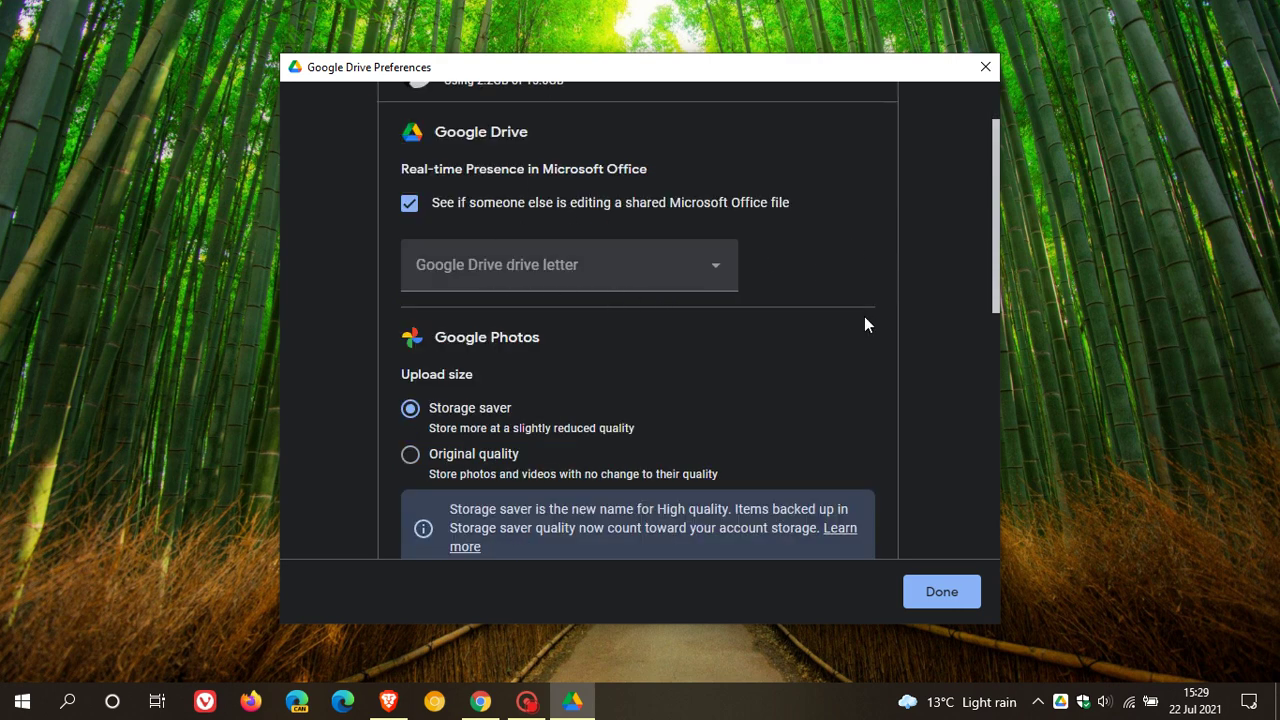
scroll(865, 324, down, 1)
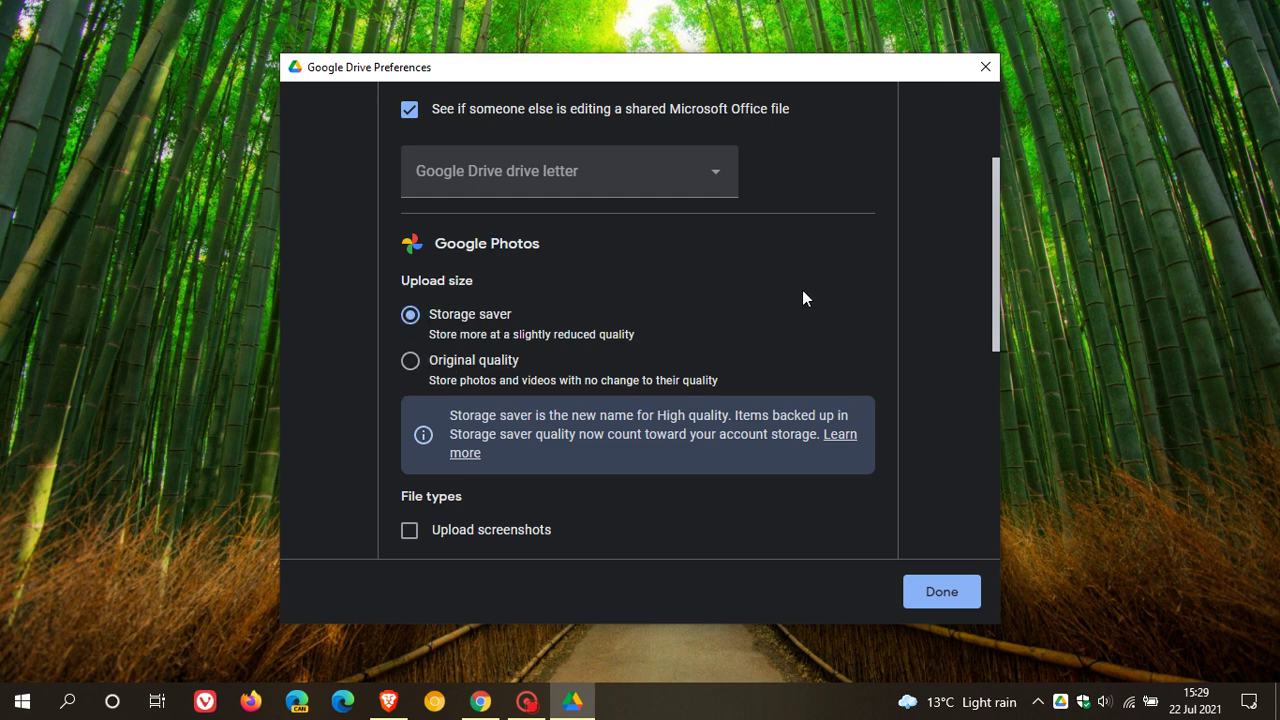
scroll(802, 291, down, 3)
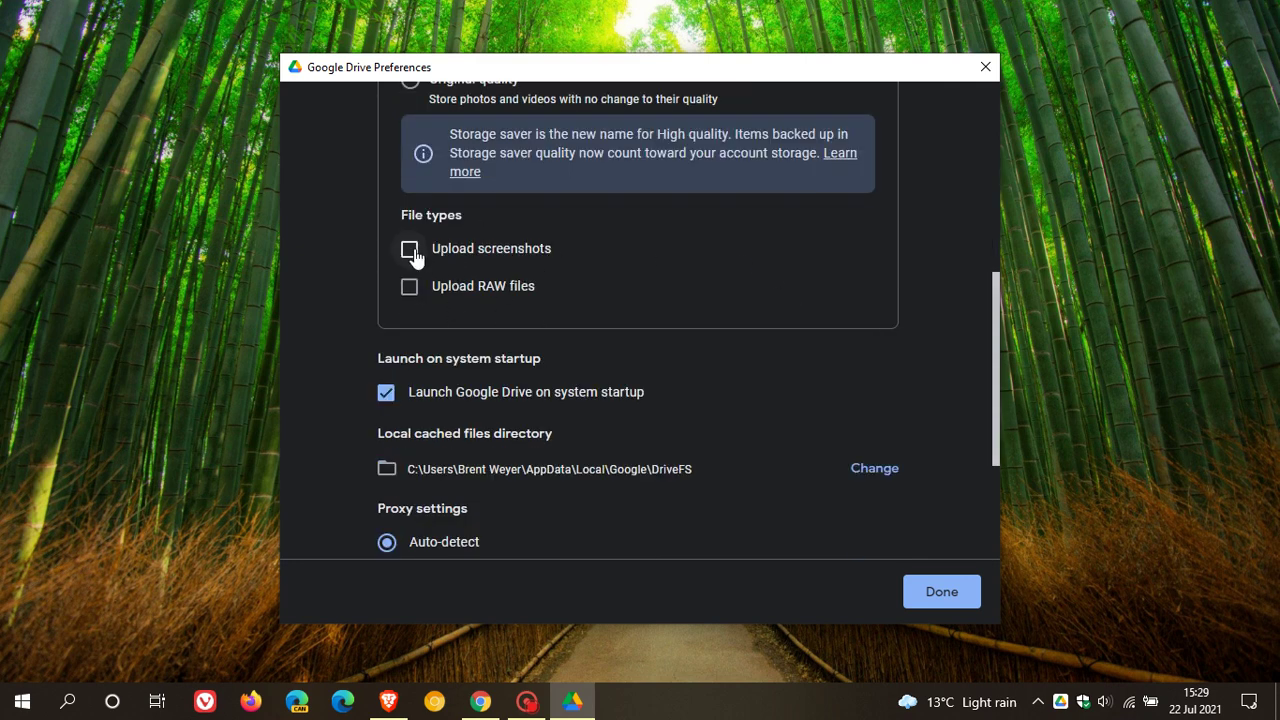
scroll(752, 310, down, 2)
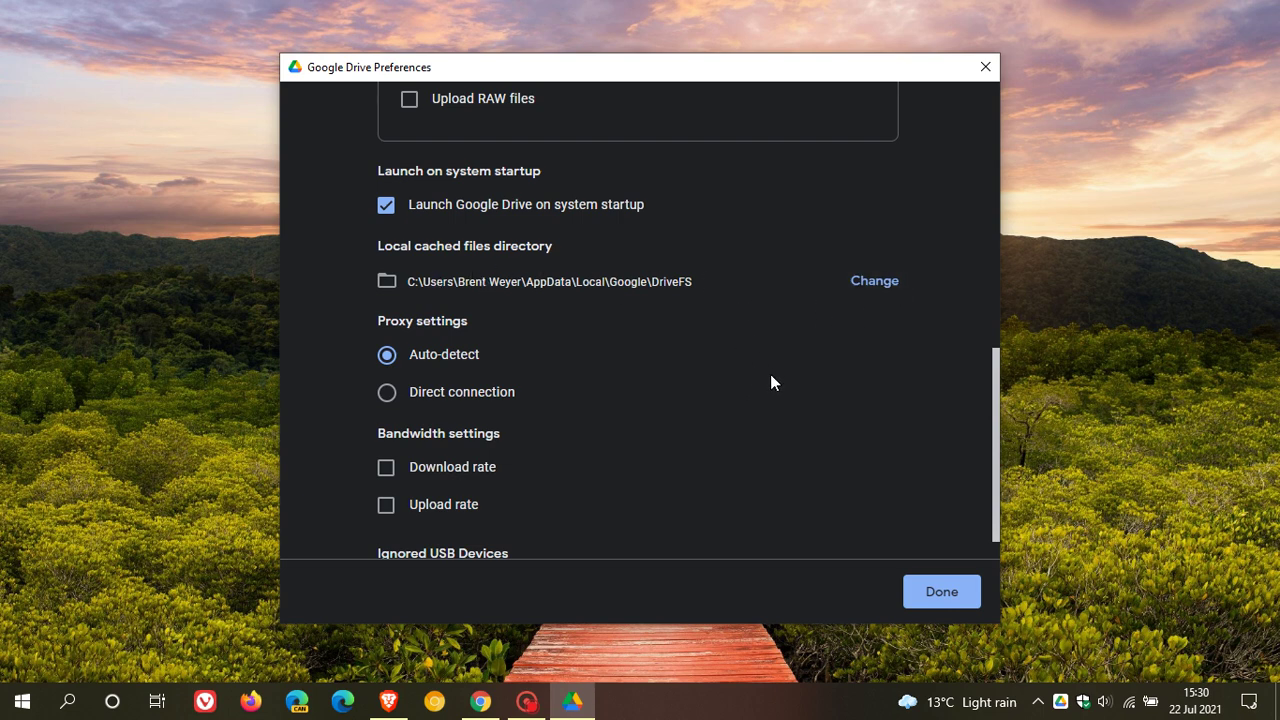
scroll(771, 376, down, 1)
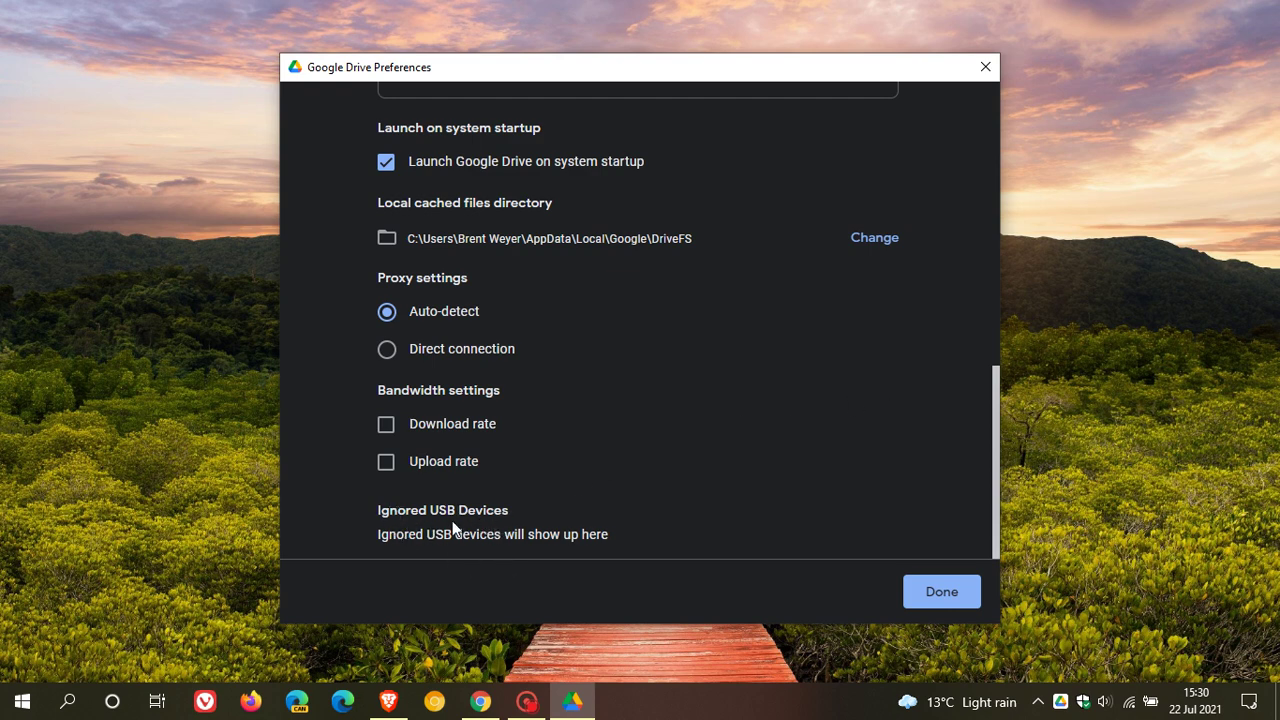
- Close Google Drive Preferences and launch File Explorer from the Start menu
click(958, 604)
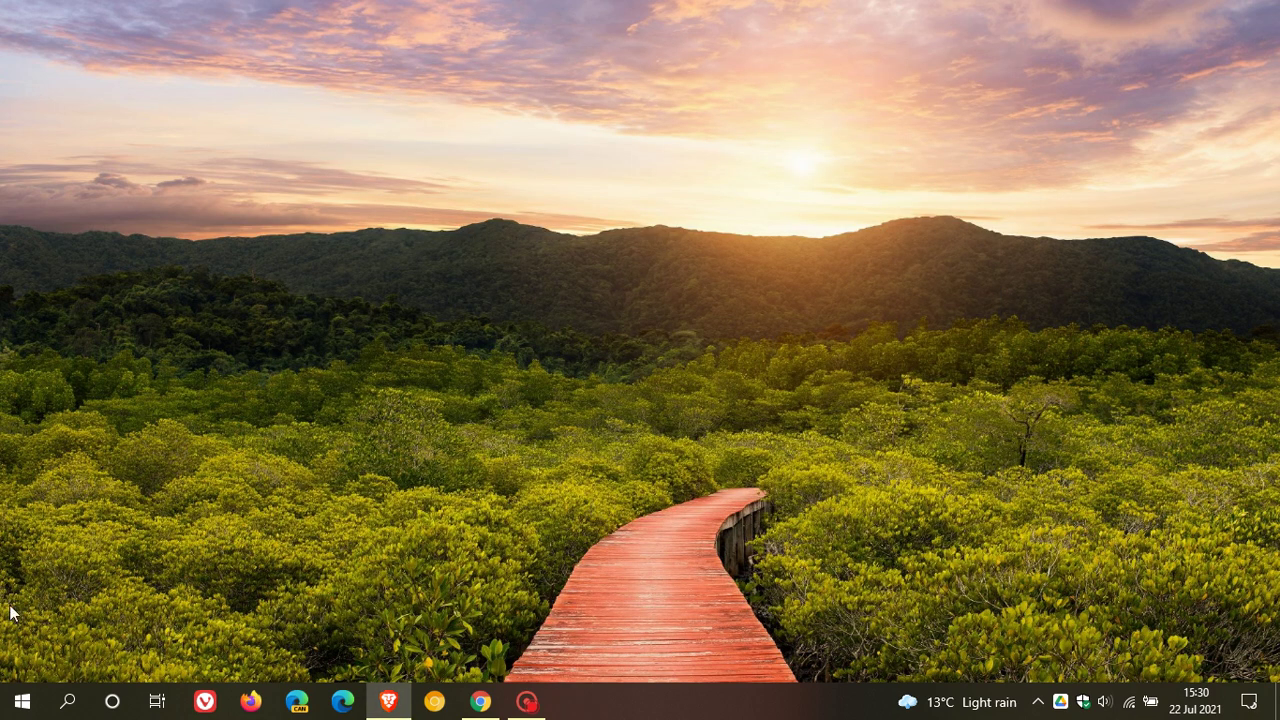
click(22, 702)
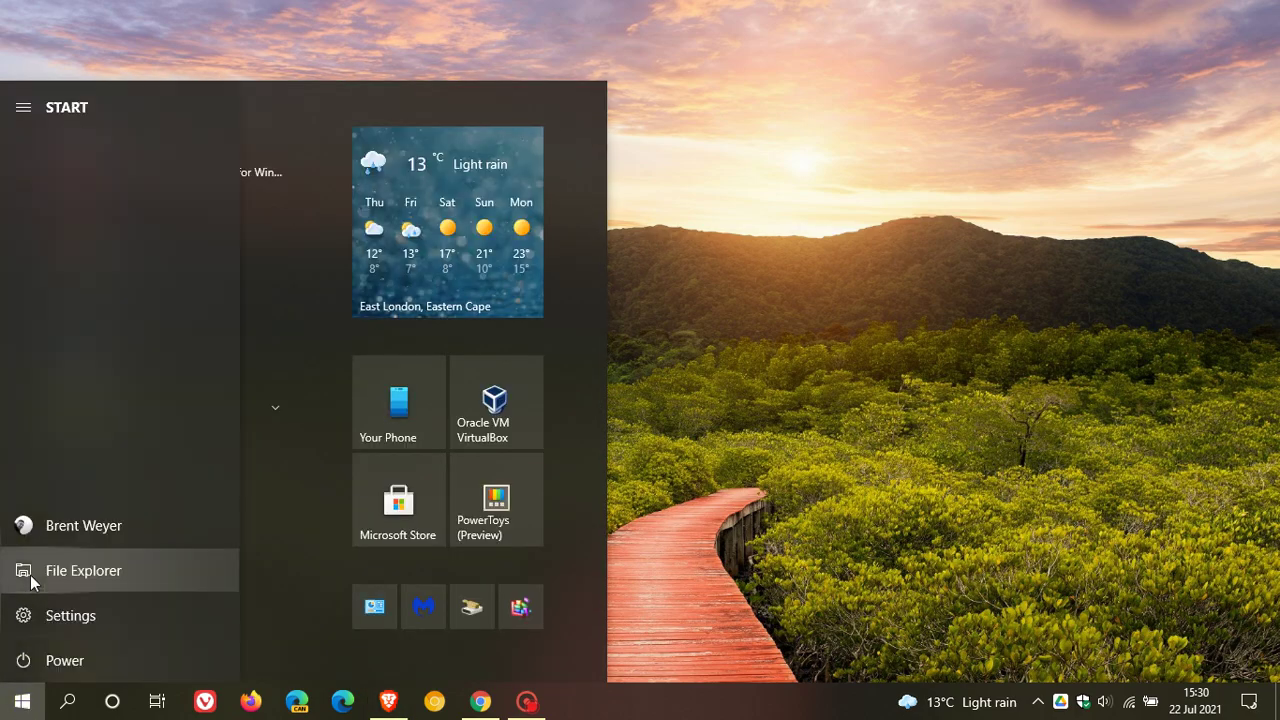
click(30, 575)
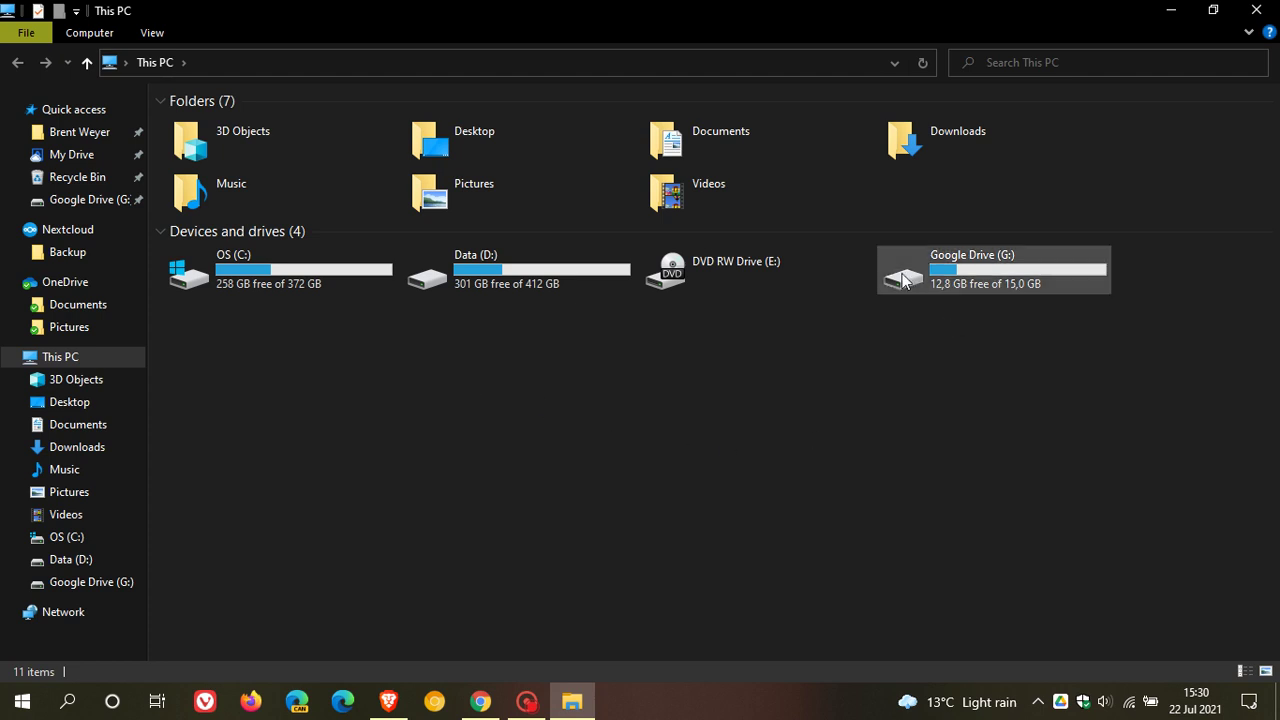
- Open My Drive on Google Drive (G:): Documents available offline, Pictures online-only
double_click(962, 272)
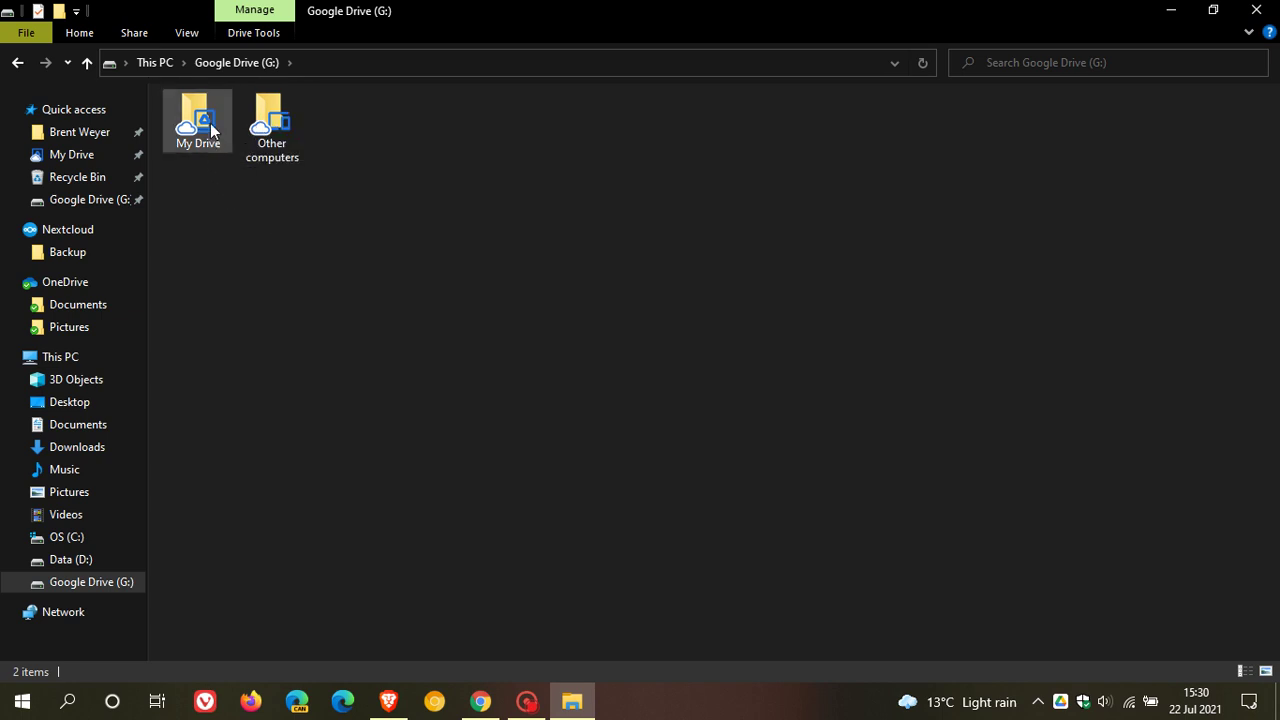
click(75, 358)
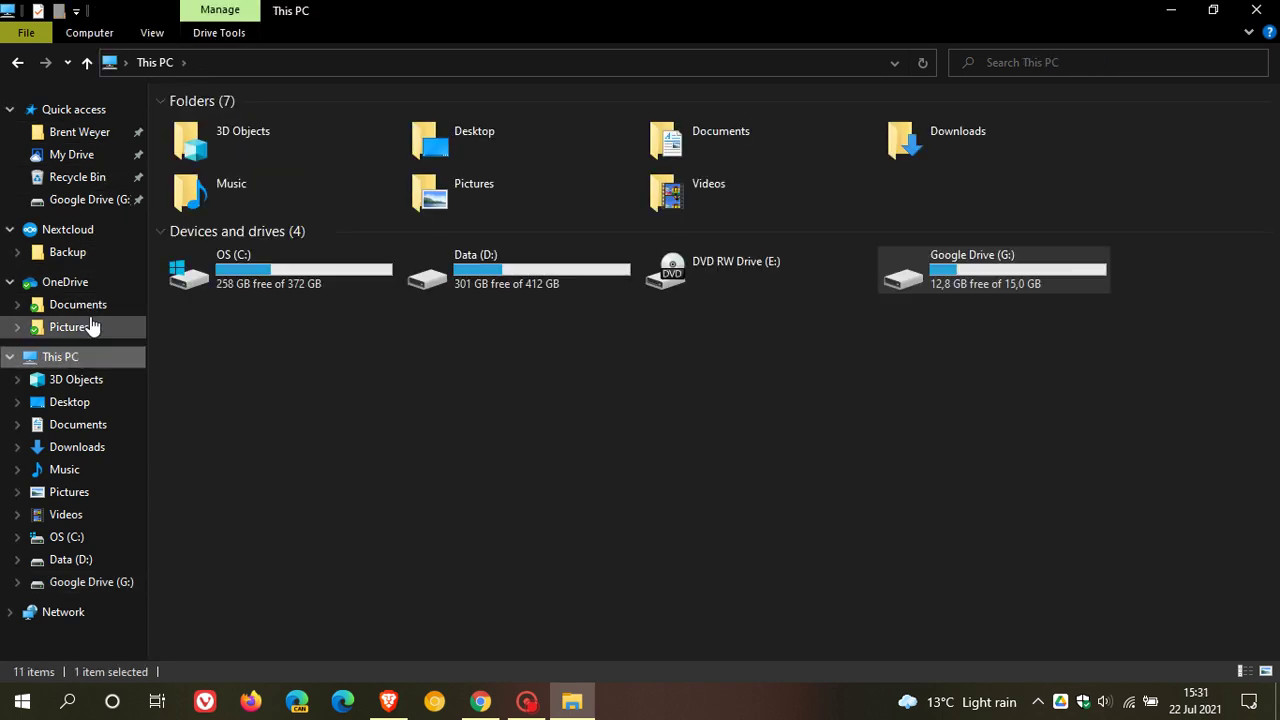
click(91, 203)
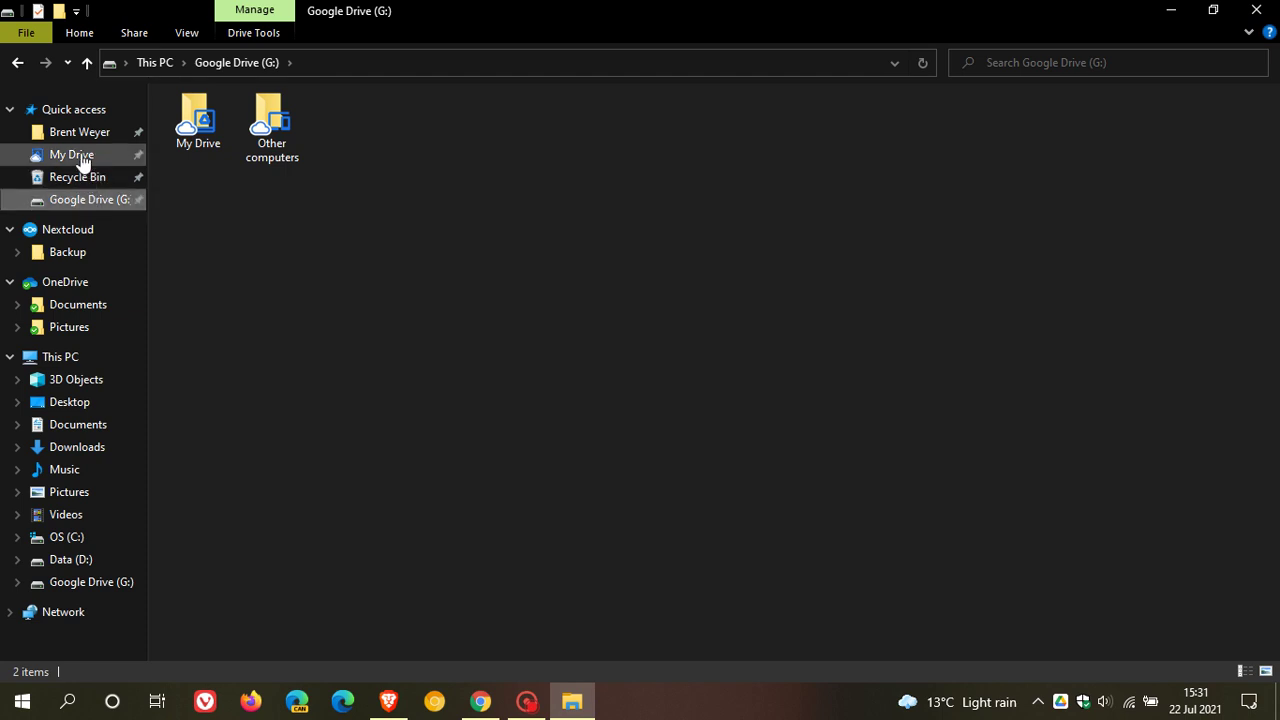
click(84, 163)
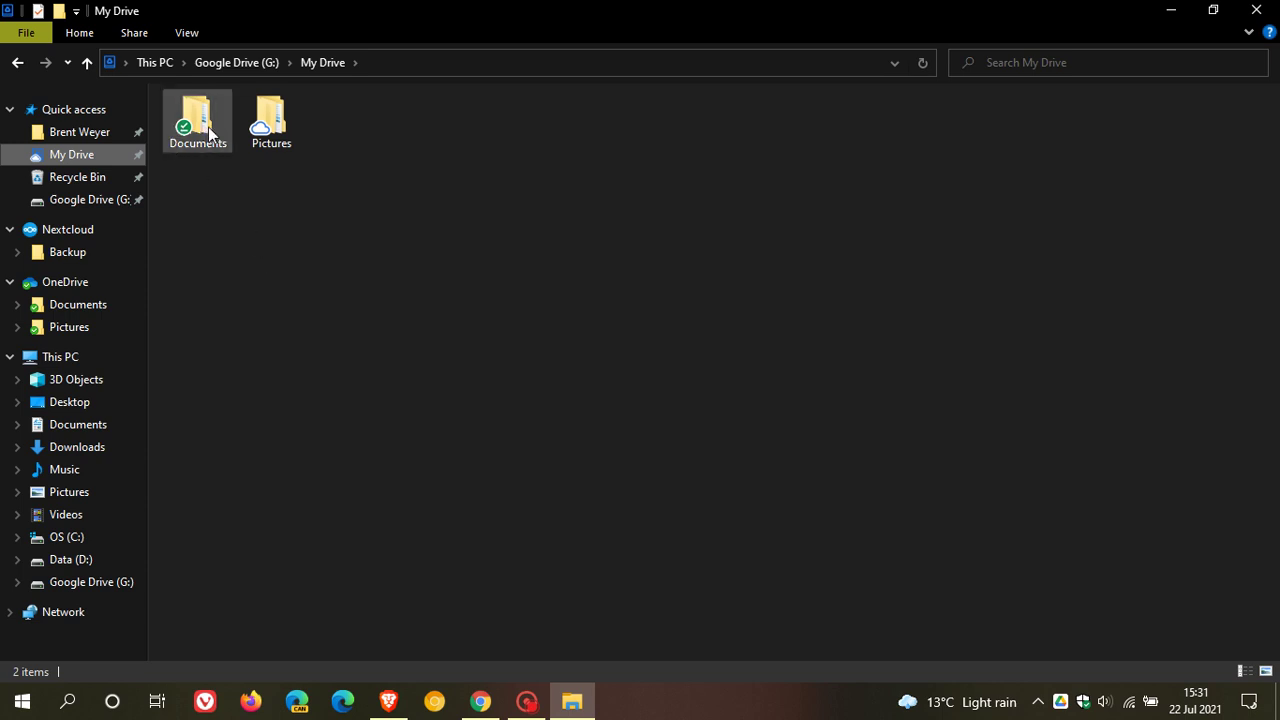
mouse_move(186, 133)
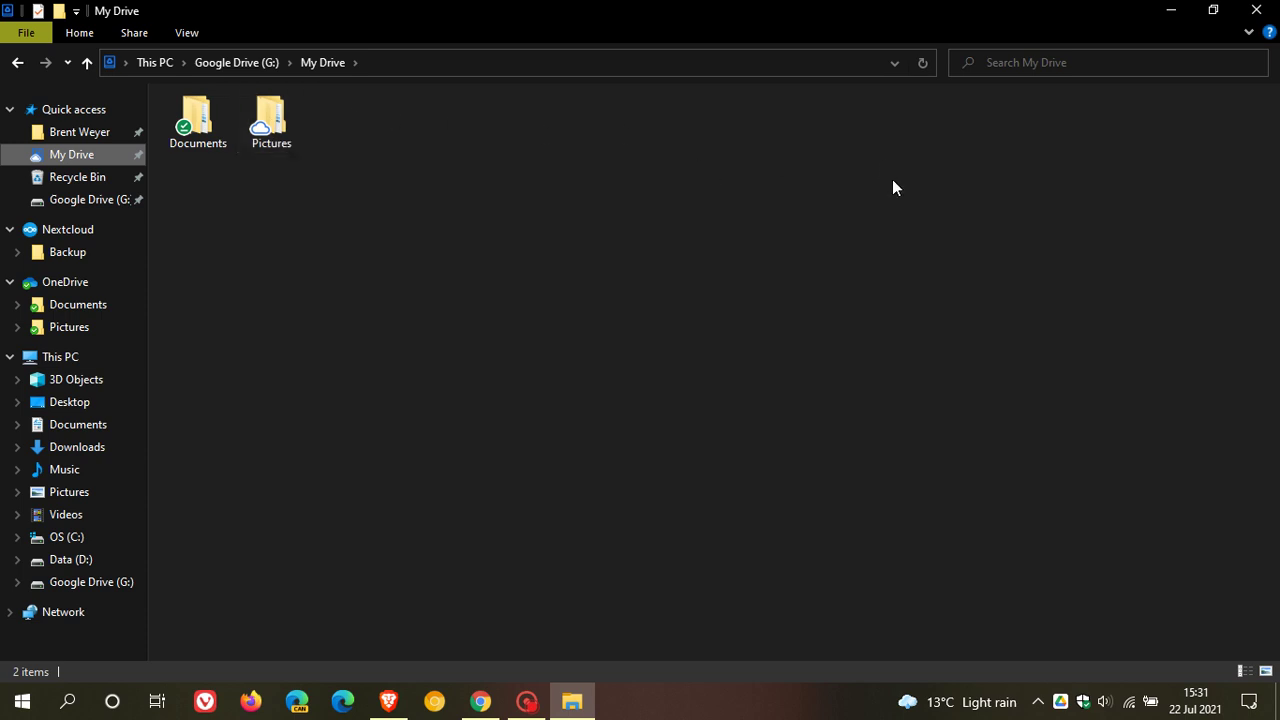
click(272, 130)
right_click(272, 128)
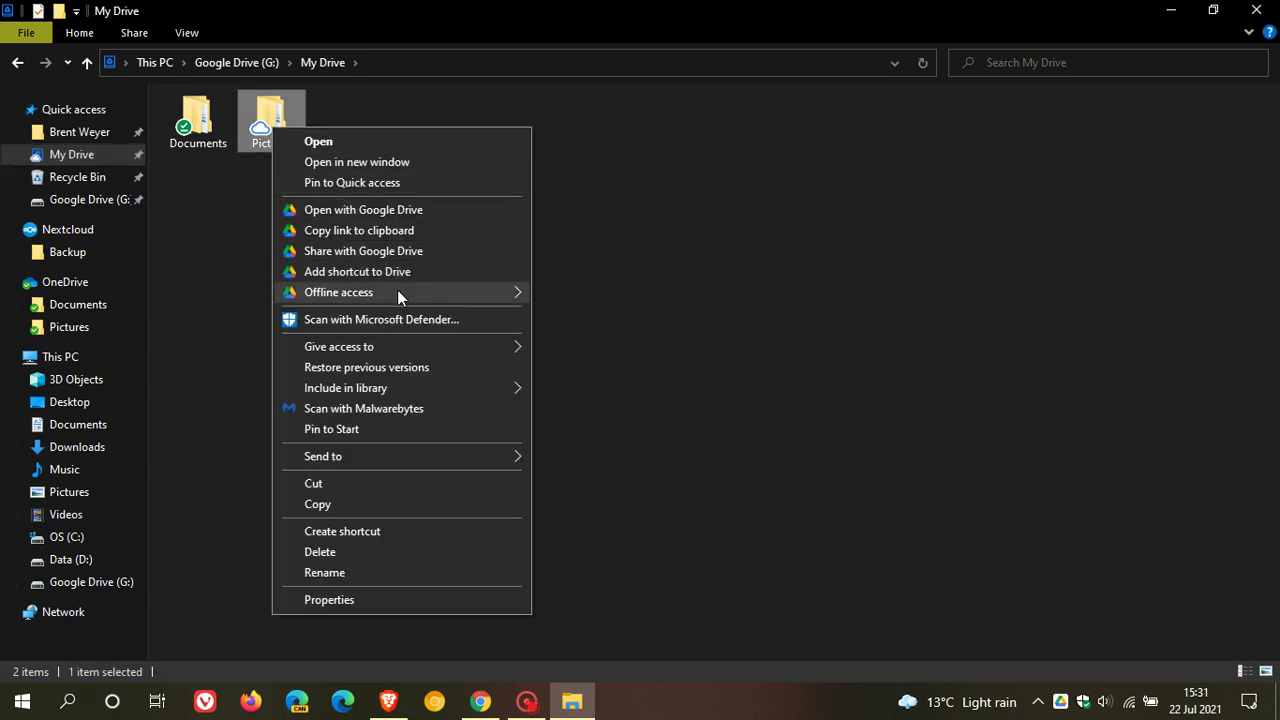
mouse_move(397, 293)
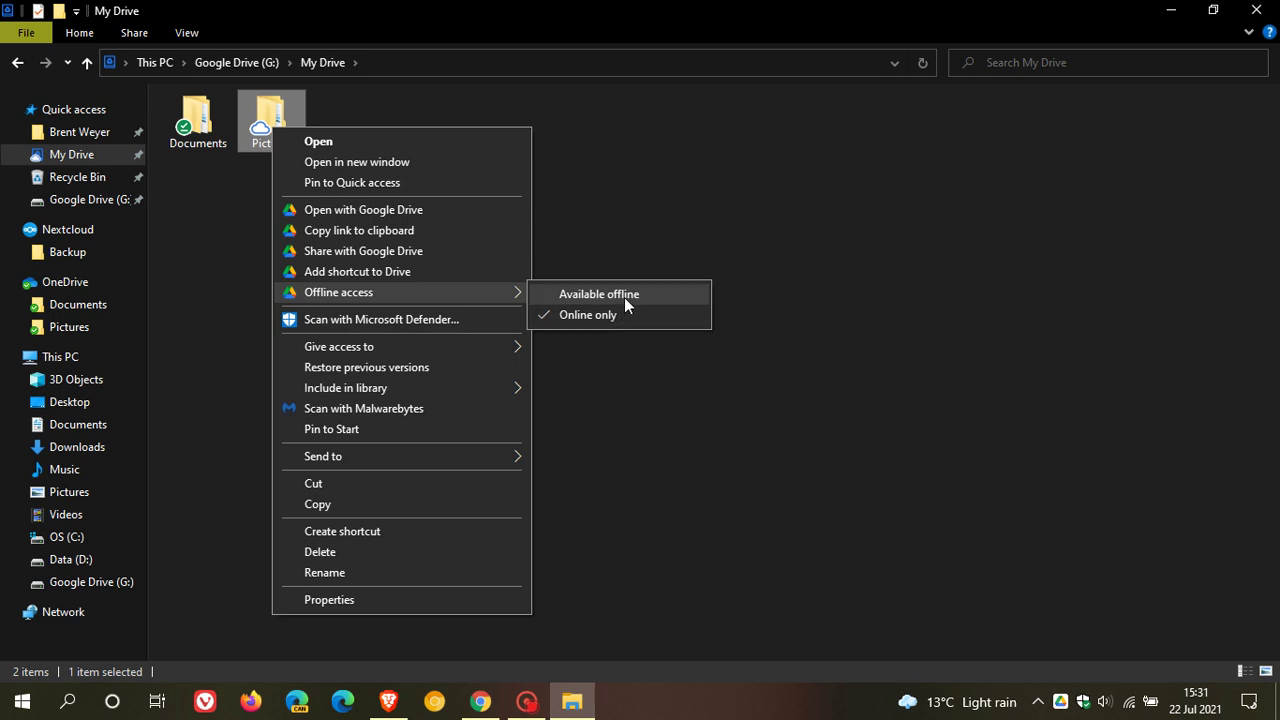
click(634, 213)
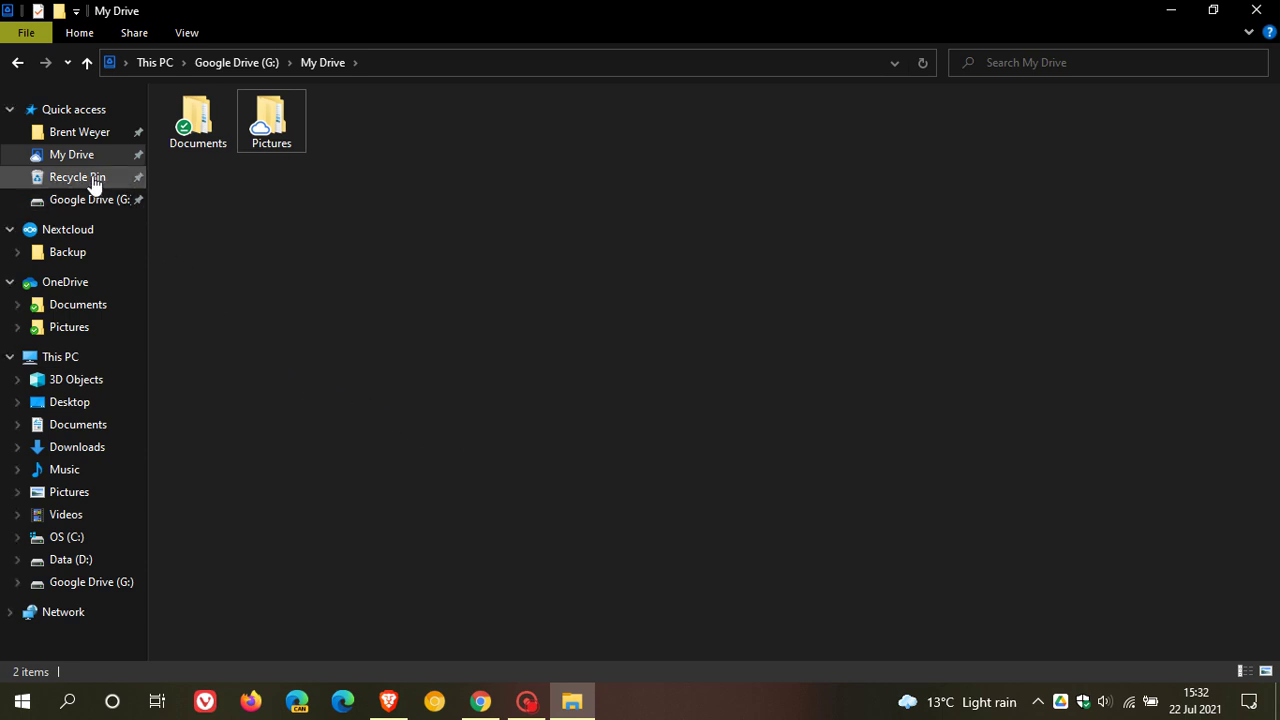
- Show My Drive's properties on Google Drive (G:): 151 MB in 2,541 files and 133 folders
click(83, 352)
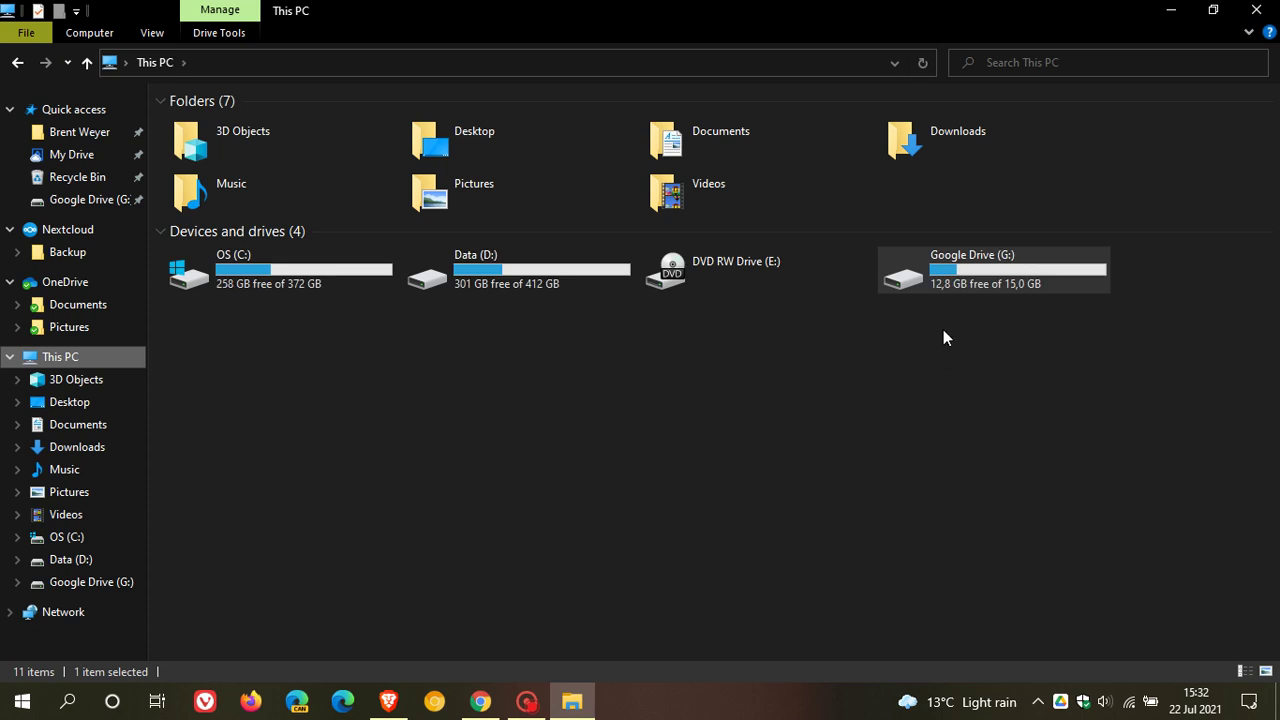
double_click(969, 265)
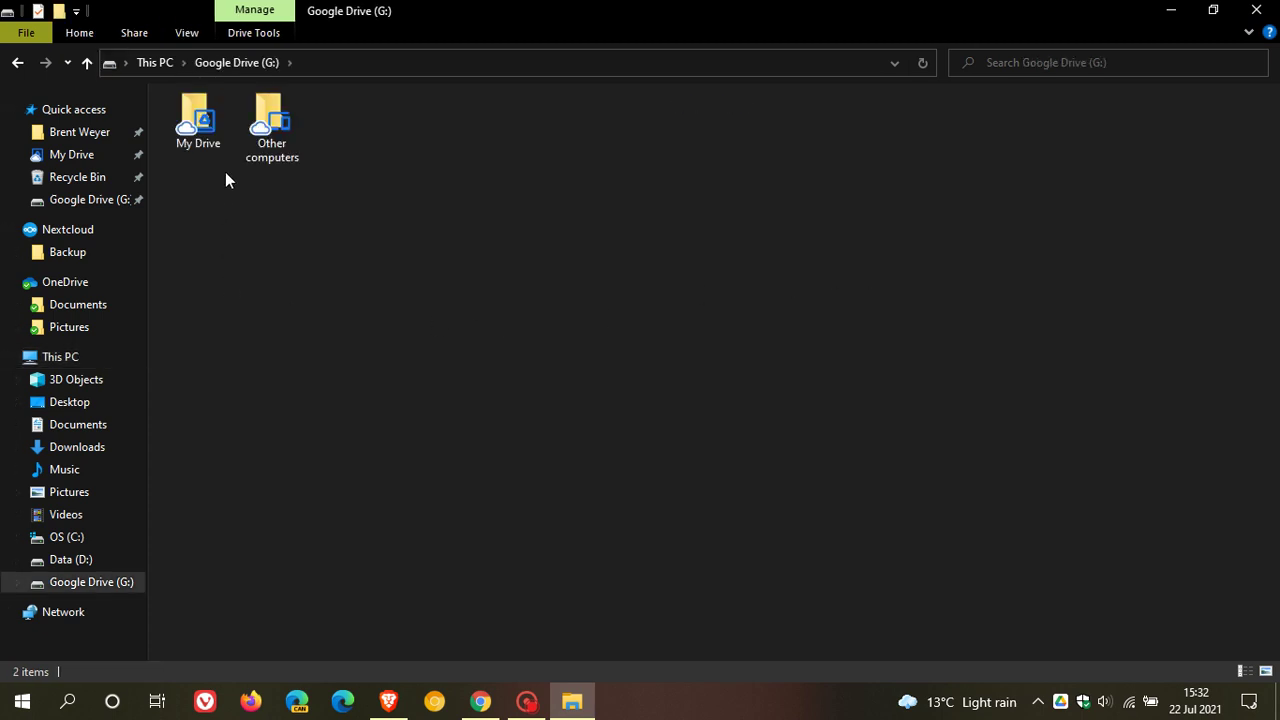
click(203, 120)
right_click(205, 120)
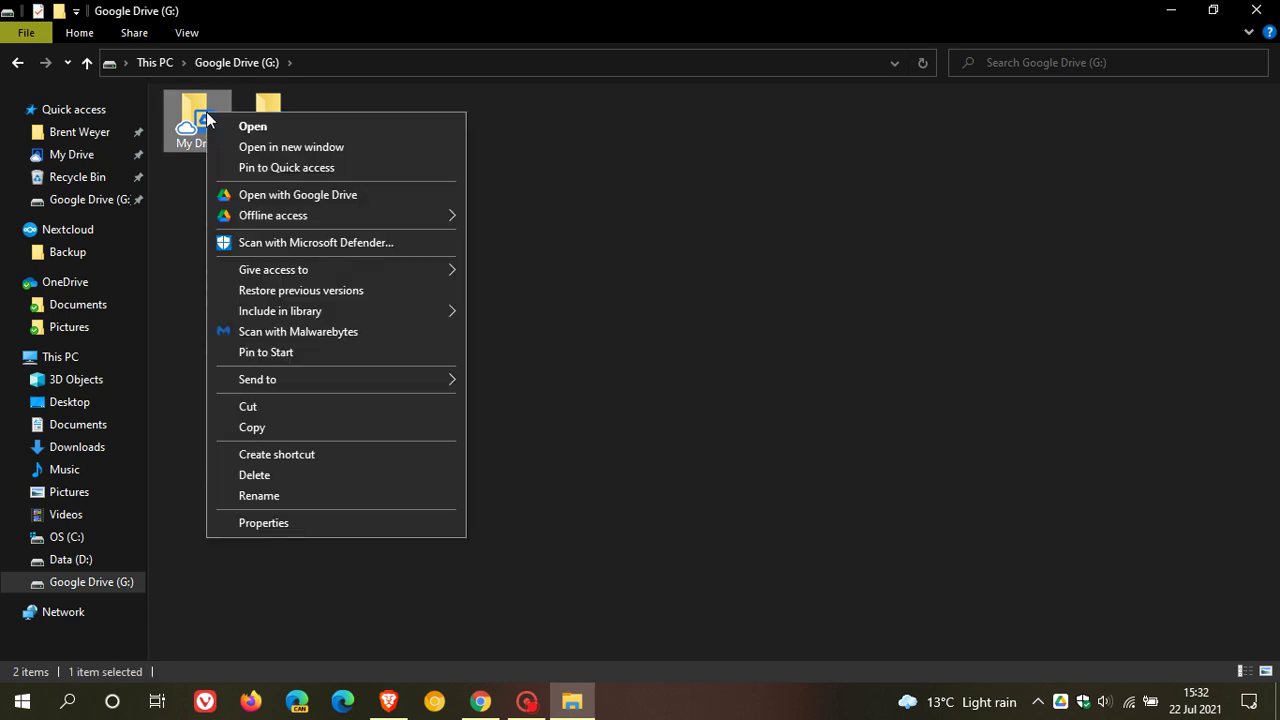
click(291, 521)
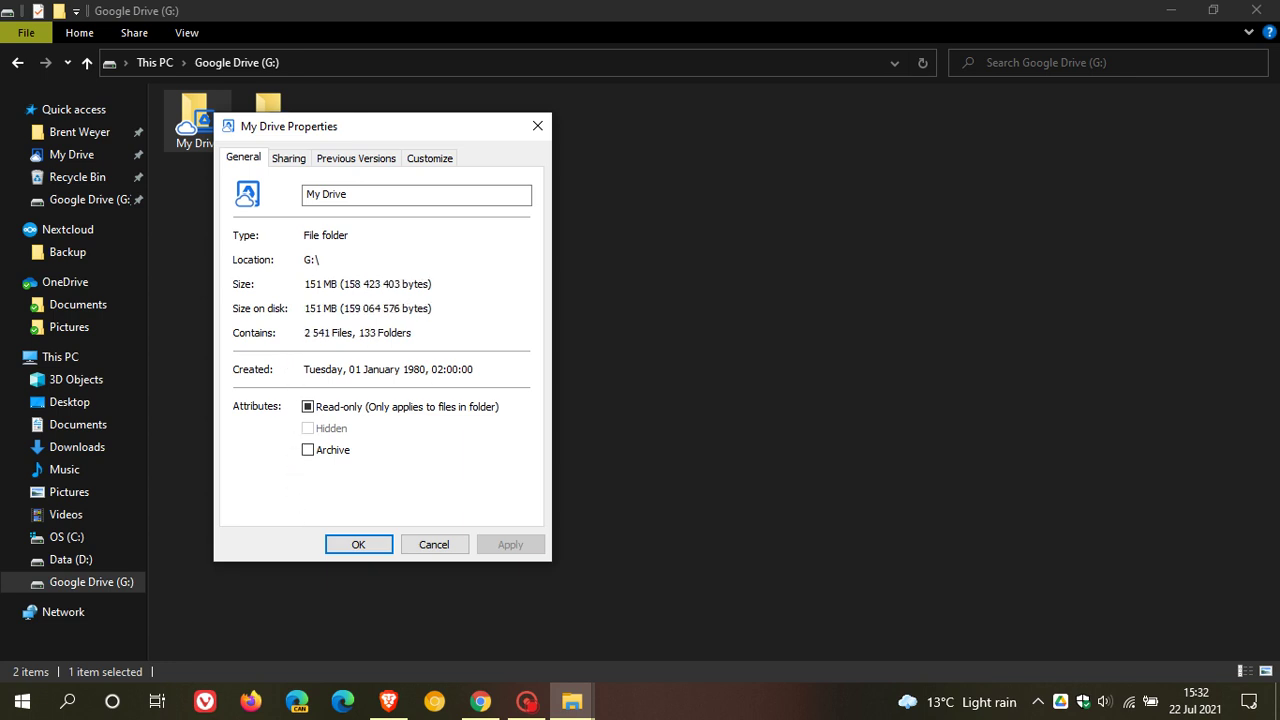
click(448, 544)
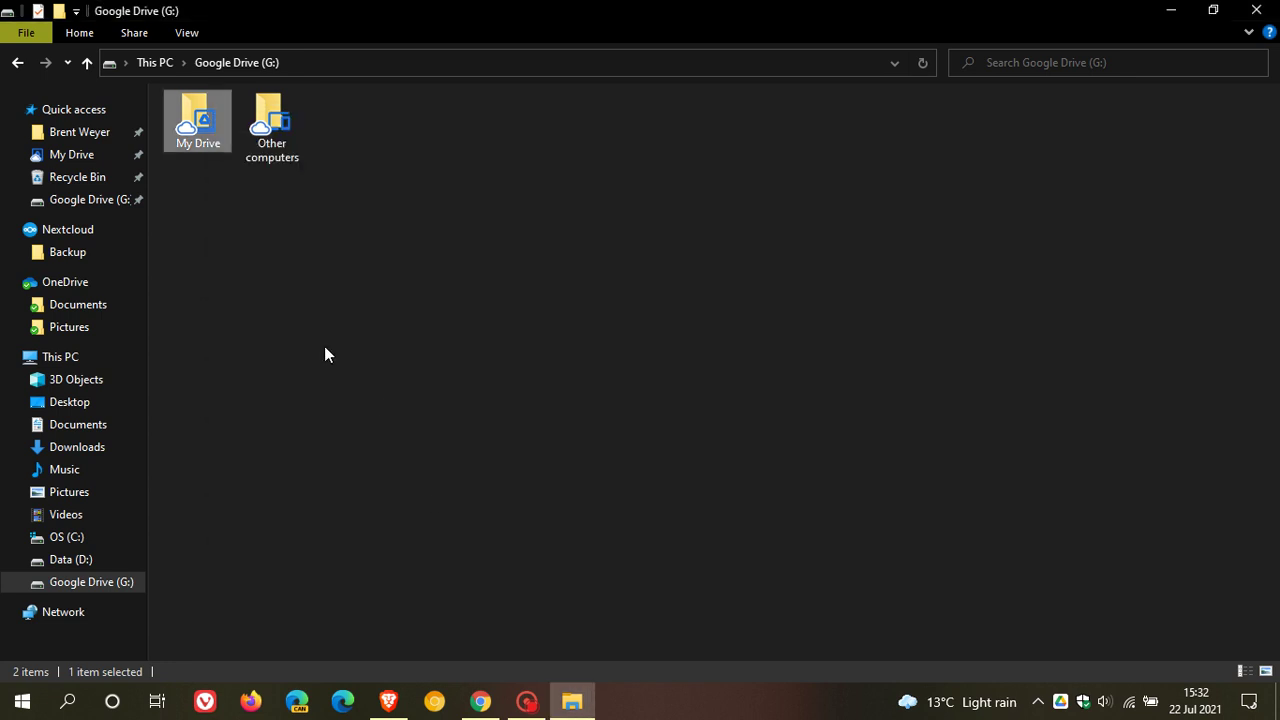
right_click(89, 157)
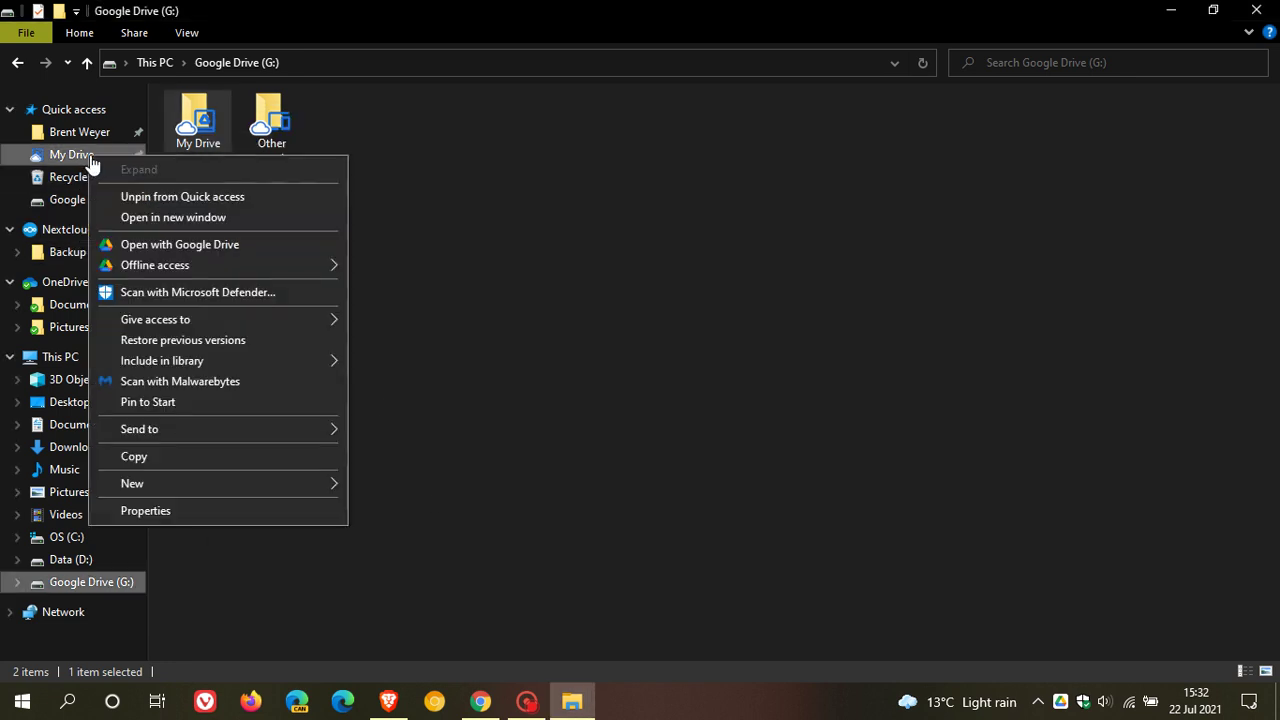
click(222, 512)
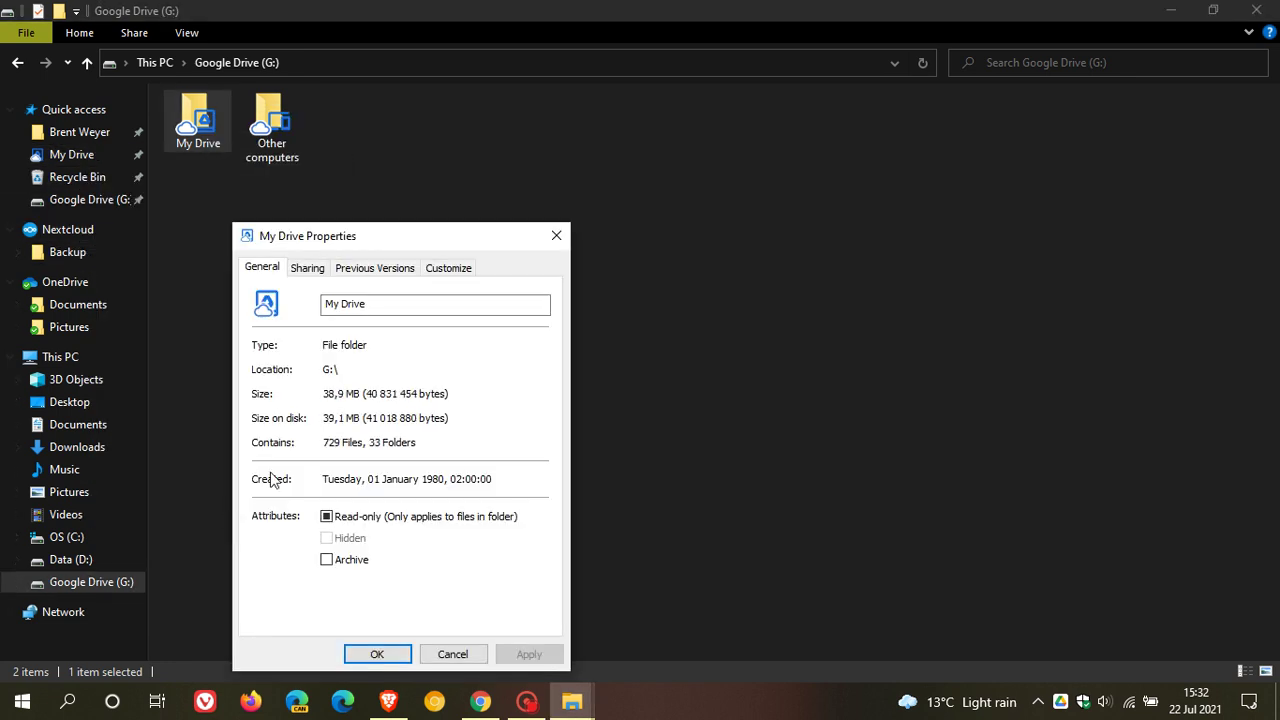
click(454, 655)
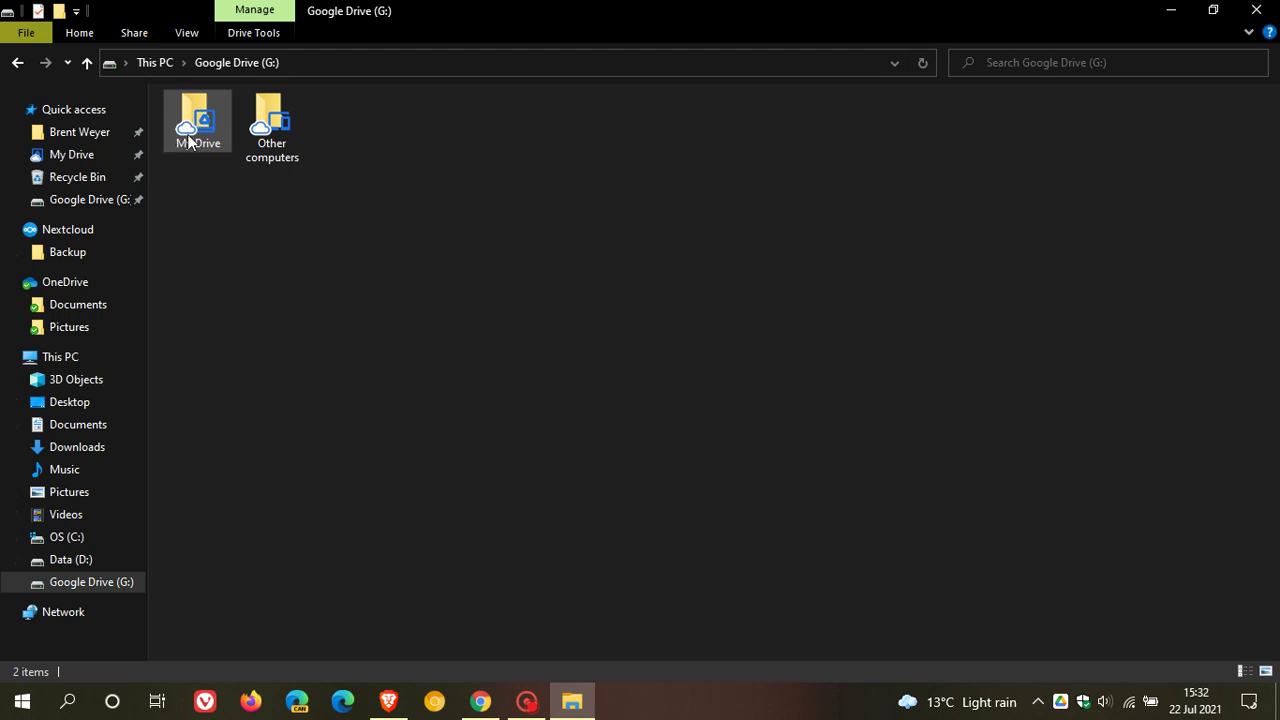
- Browse the user's home folder, then return to This PC and select Google Drive (G:)
click(93, 133)
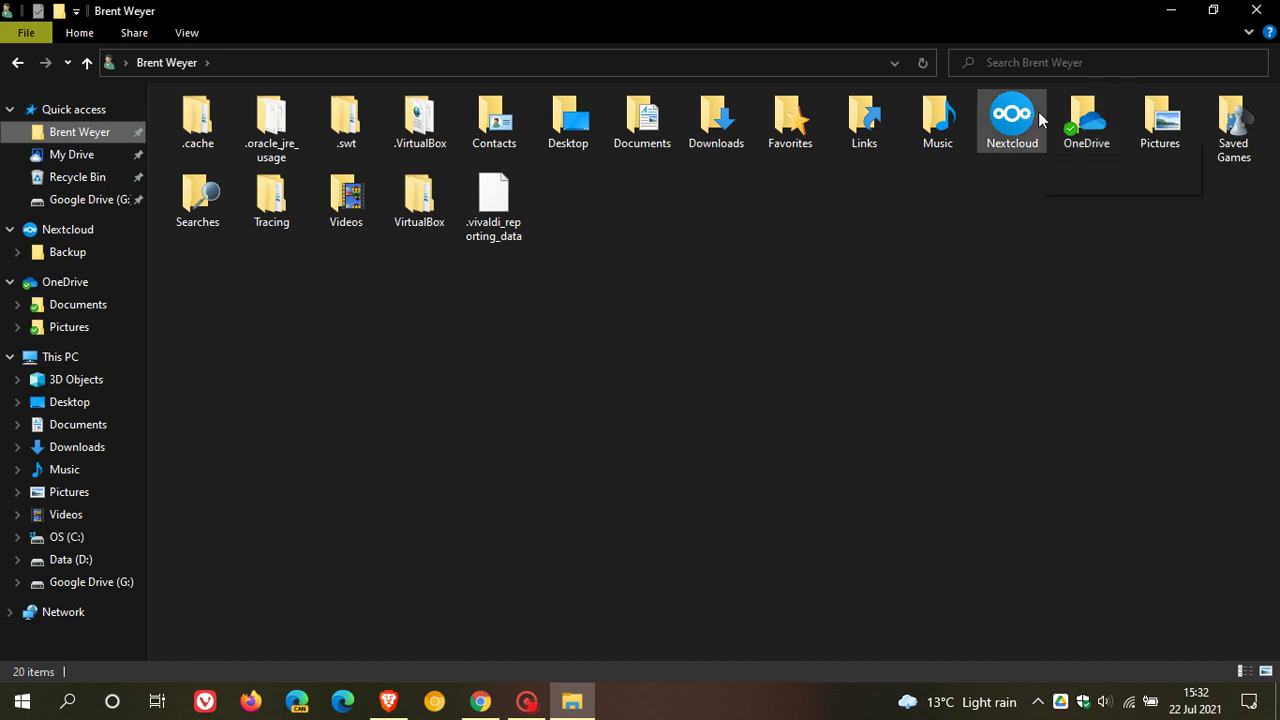
mouse_move(1015, 113)
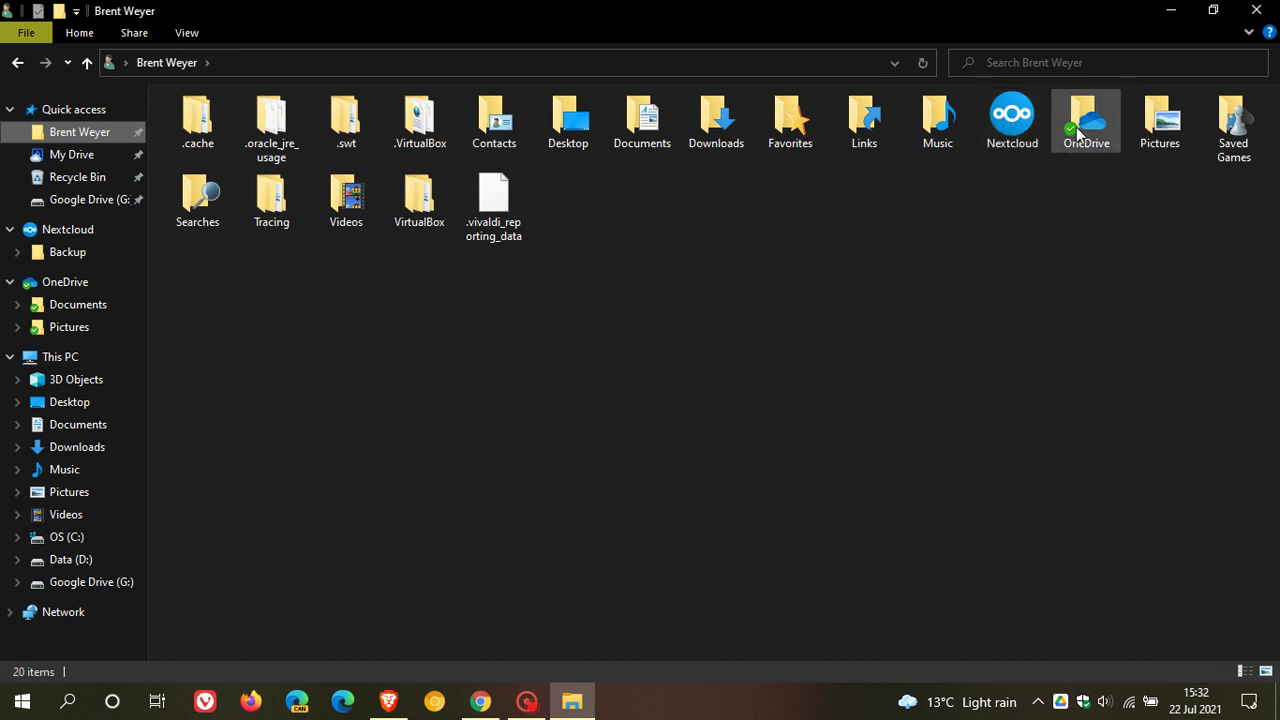
mouse_move(1088, 136)
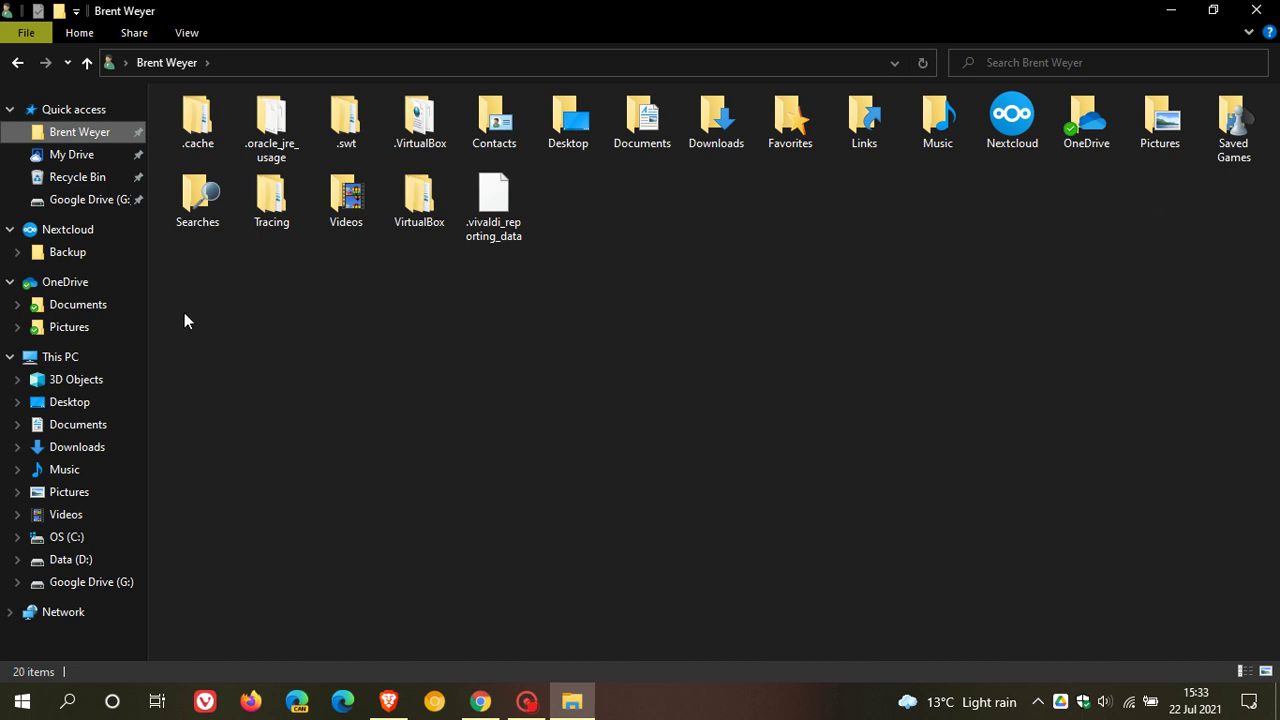
click(90, 355)
click(988, 288)
- Open Google Drive (G:) to see My Drive and Other computers, then close File Explorer
double_click(988, 284)
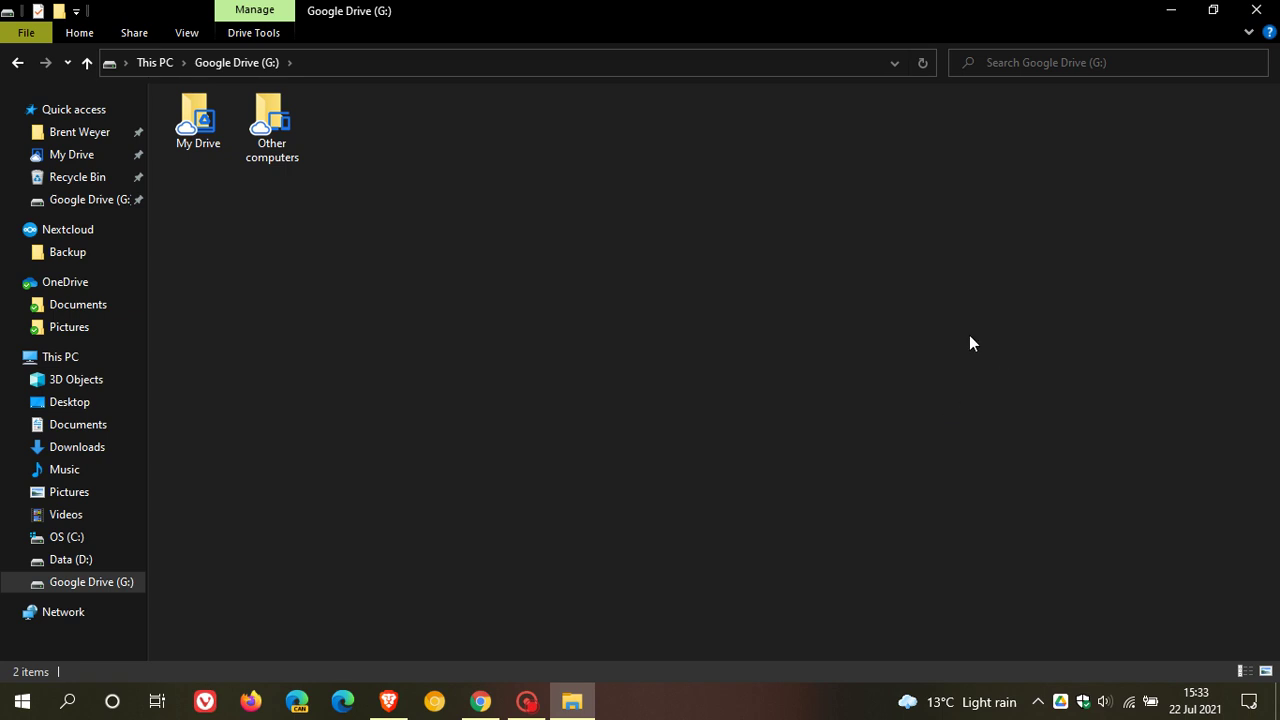
click(1257, 12)
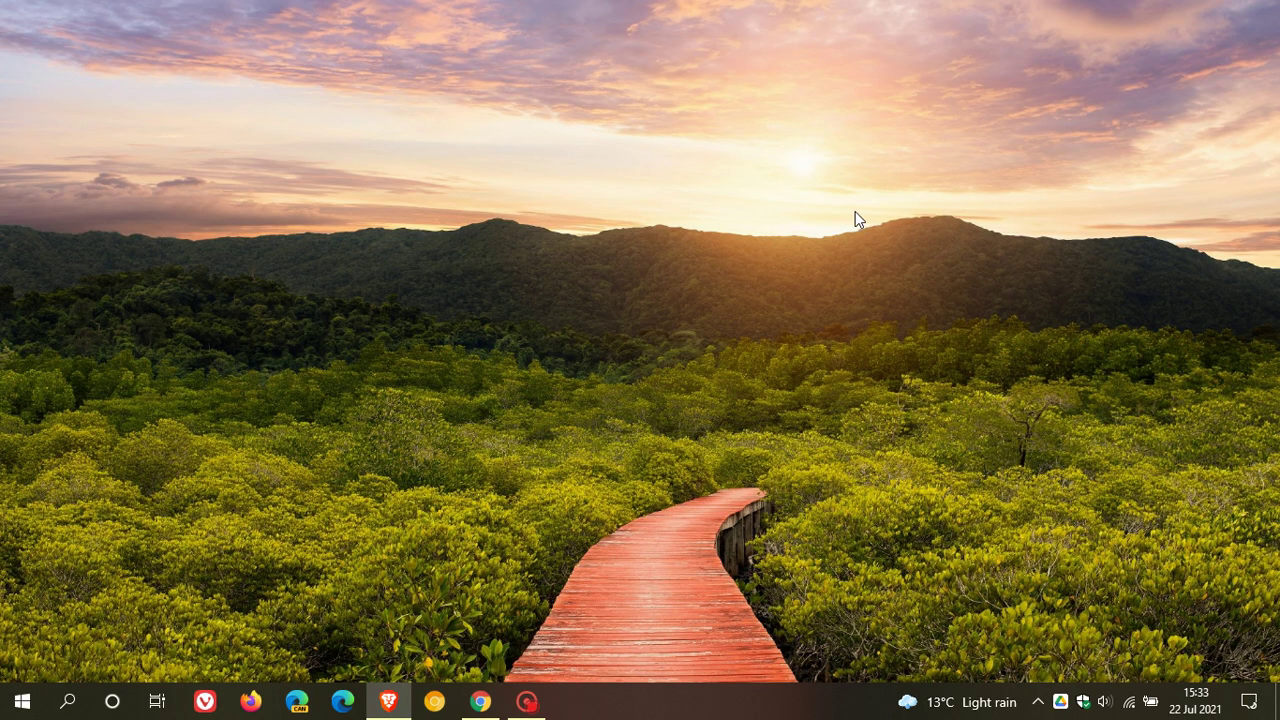